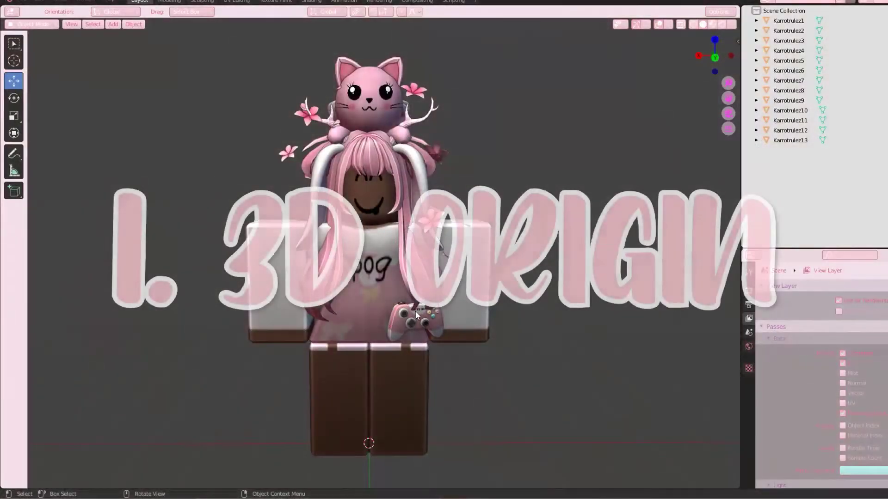
Rotate the game controller to show it pivots around the character's feet.
key("shift+space")
key("r")
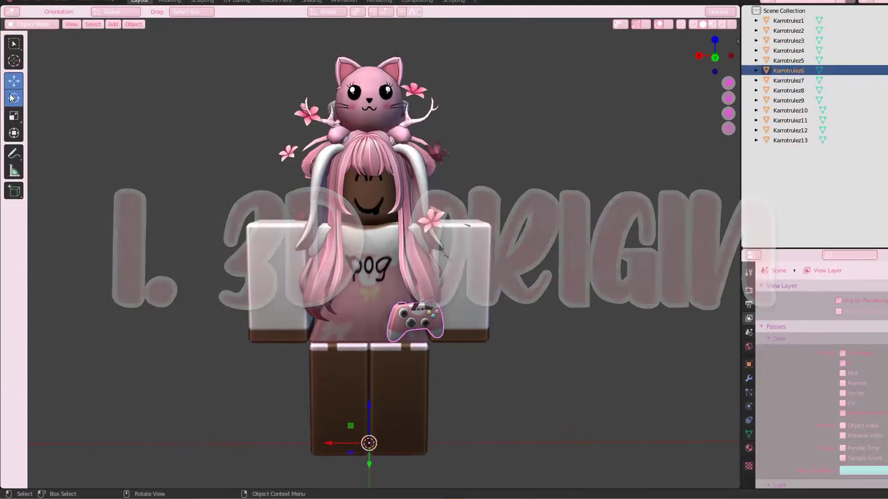
mouse_move(388, 410)
left_mouse_down()
mouse_move(375, 388)
mouse_move(414, 416)
mouse_move(375, 391)
mouse_move(376, 405)
left_mouse_up()
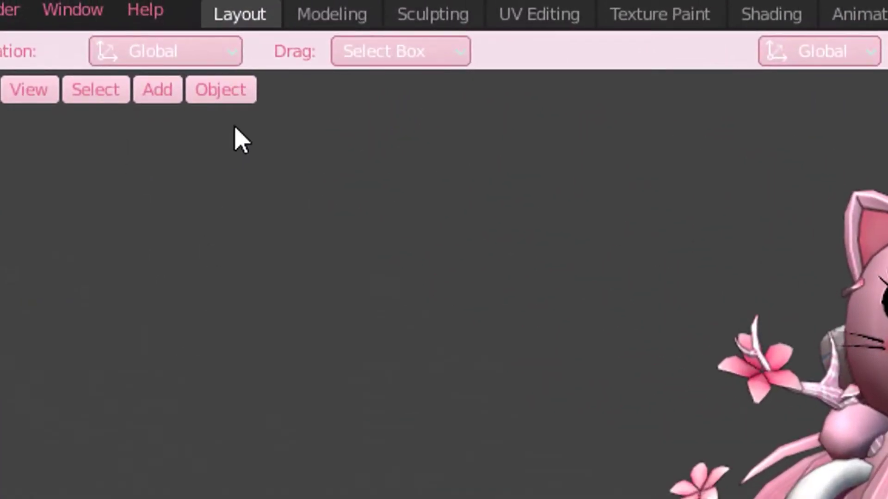
Set the controller's origin to its geometry and rotate it to check the new pivot.
left_click(133, 24)
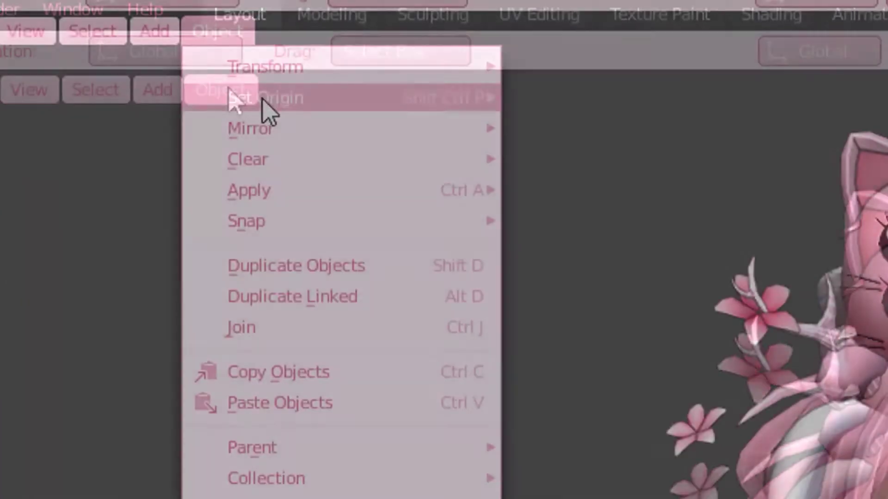
mouse_move(279, 99)
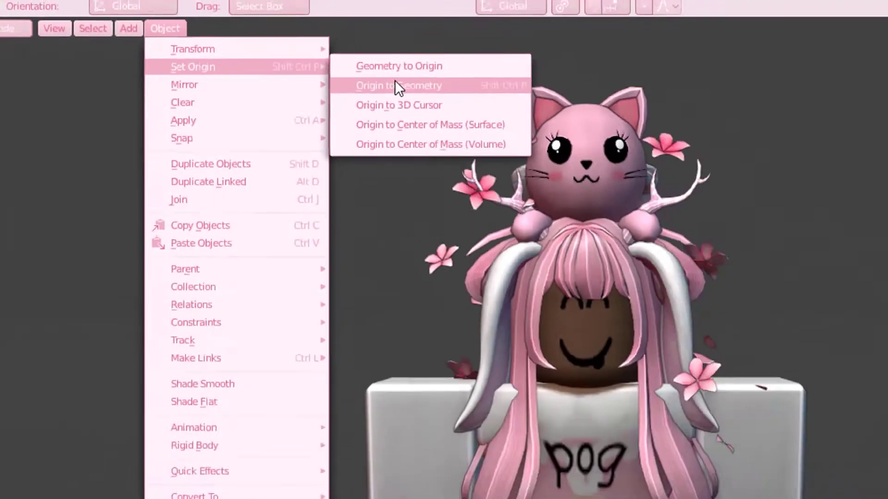
left_click(395, 85)
key("r")
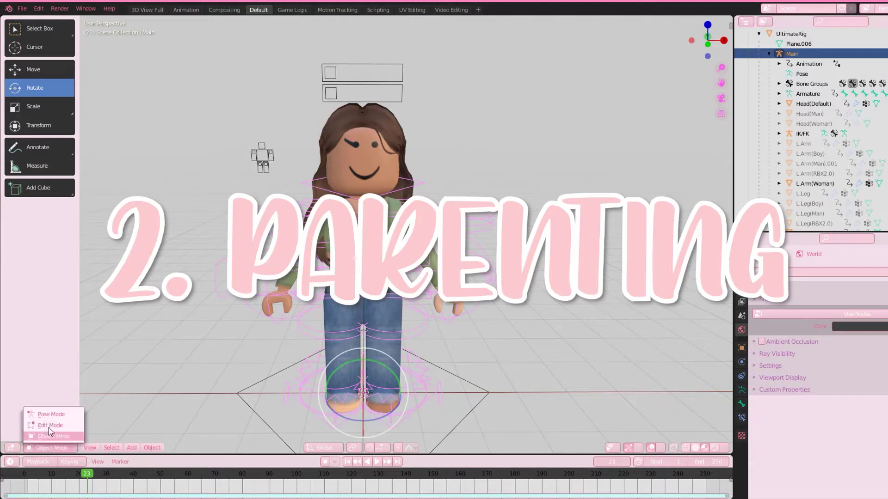
Switch the rig into Pose Mode and then back to Object Mode.
left_click(49, 415)
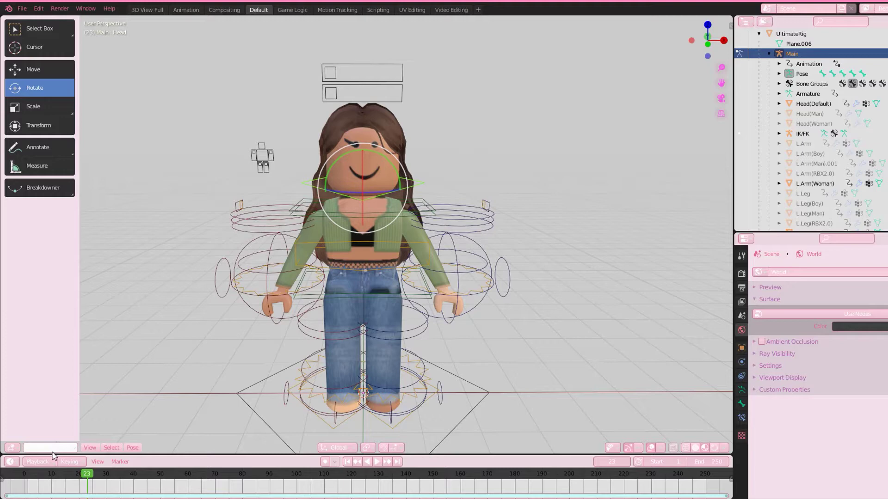
left_click(54, 436)
left_click(385, 118)
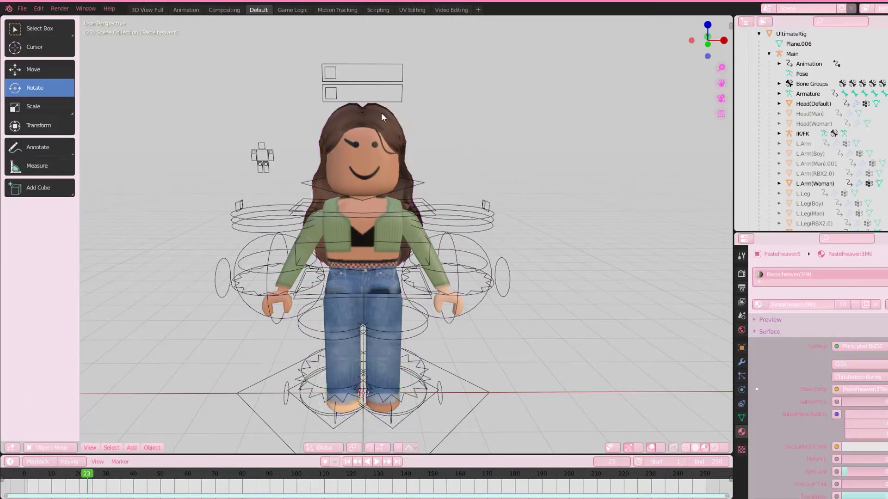
Parent Pastelheaven5 to Head(Default) with Ctrl+P > Object, then rotate the head to test.
left_click(381, 158)
left_click(364, 172, "shift")
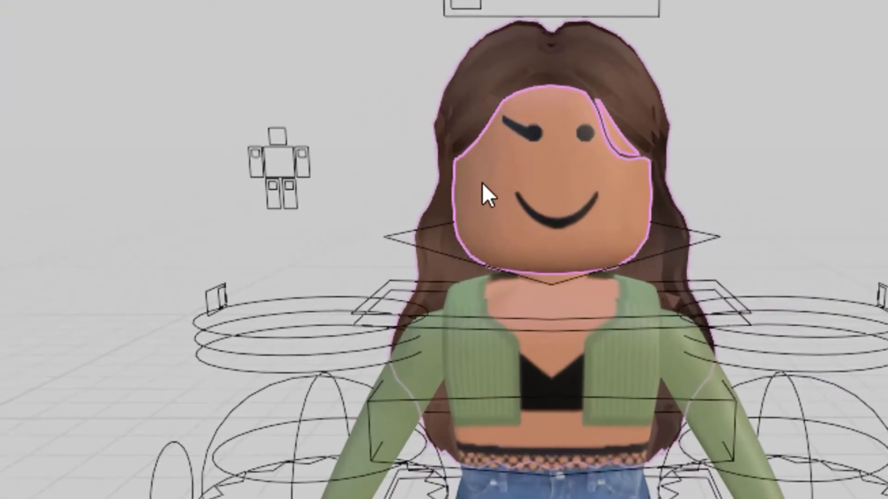
key("ctrl+p")
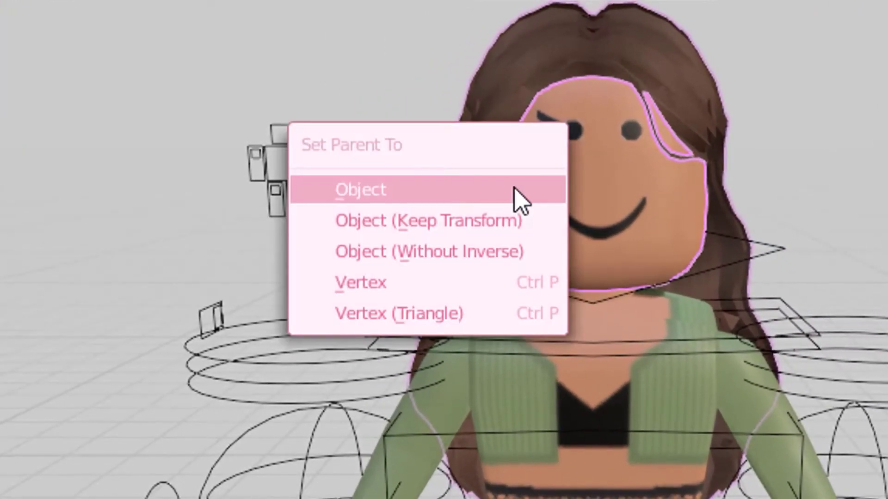
left_click(362, 194)
key("r")
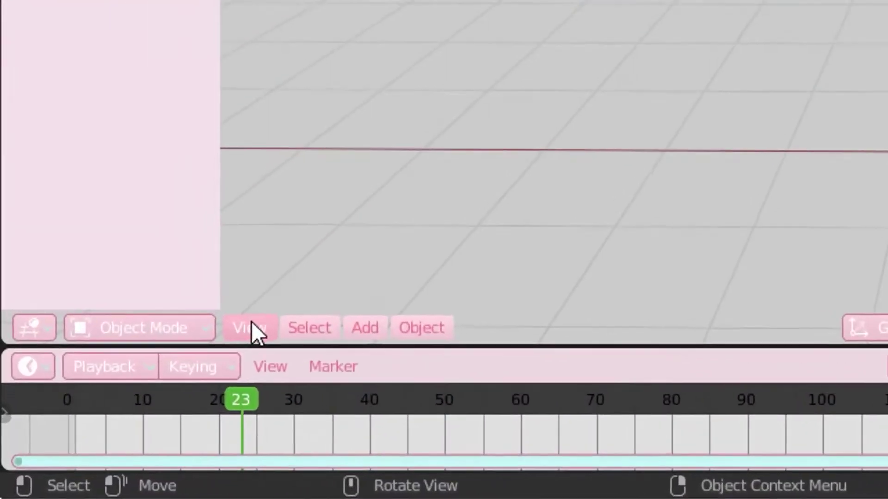
Assign Shift+F as the shortcut for View > Navigation > Walk Navigation.
left_click(250, 326)
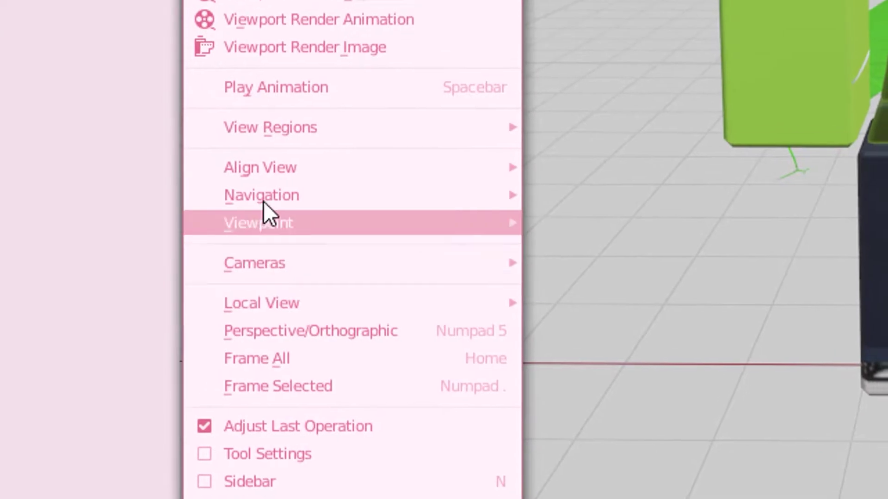
mouse_move(268, 200)
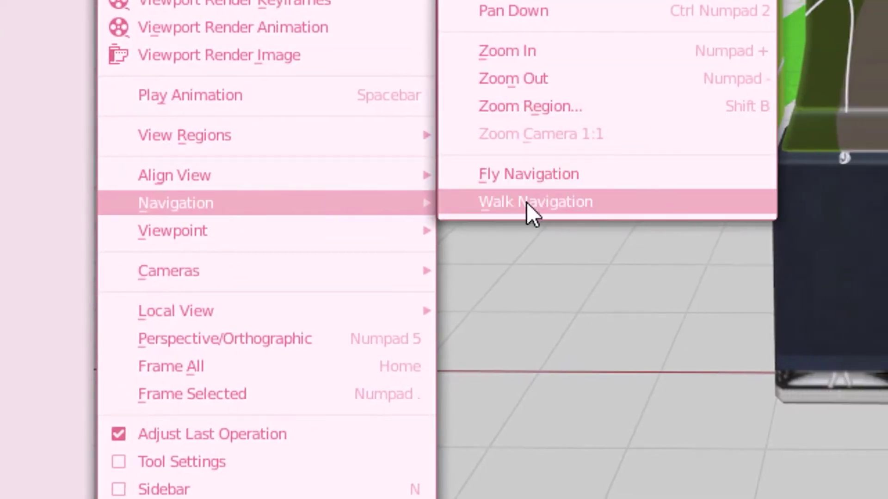
right_click(513, 201)
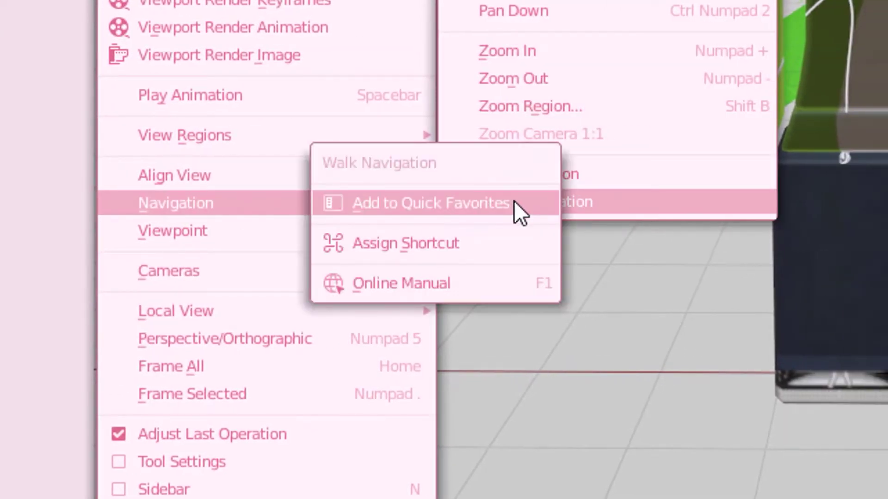
left_click(457, 246)
key("shift+f")
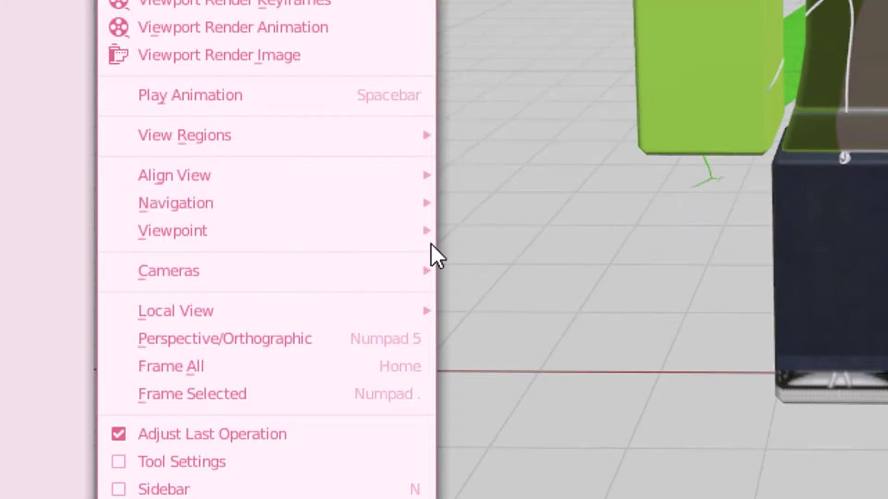
mouse_move(425, 231)
mouse_move(323, 203)
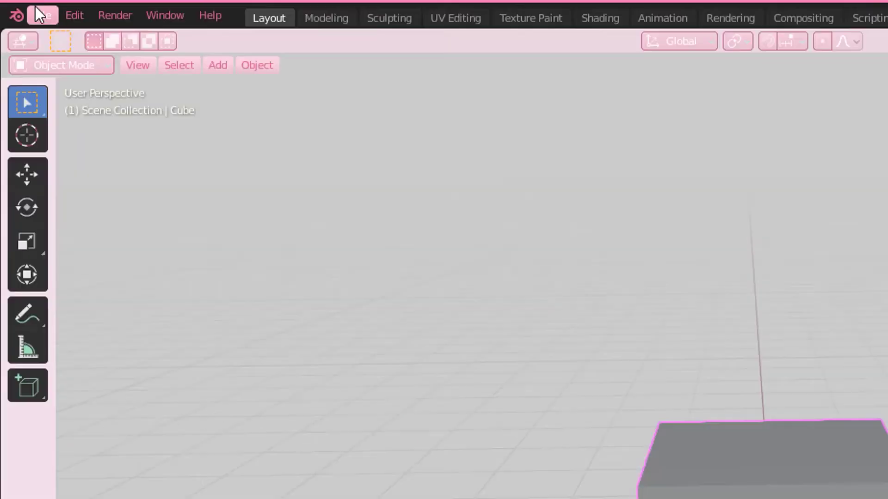
Append the Box collection from Box.blend's Collection folder into the scene.
left_click(21, 6)
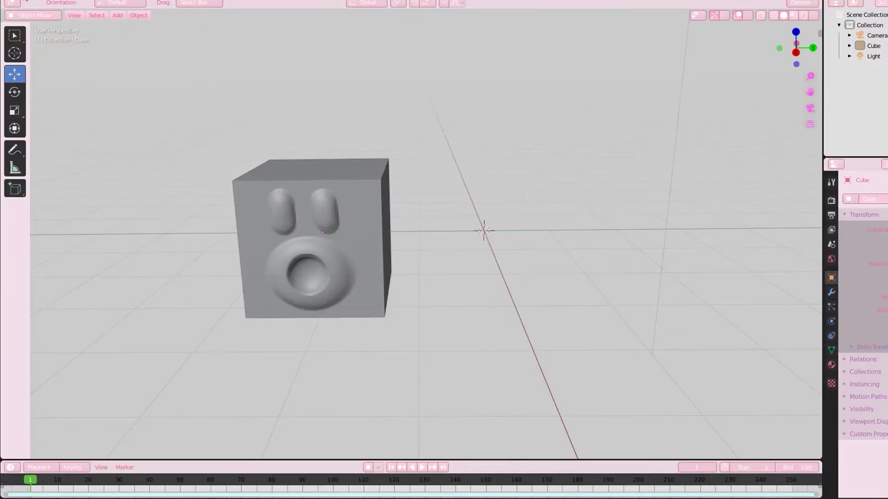
left_click(25, 0)
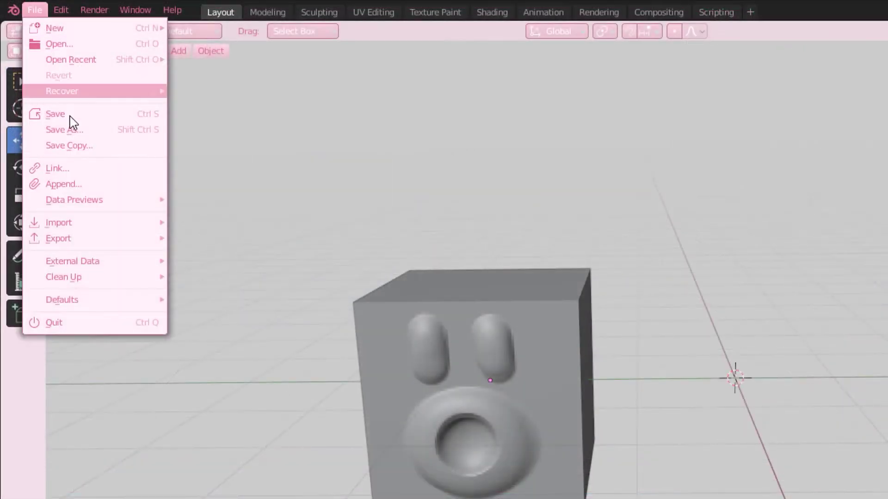
left_click(68, 185)
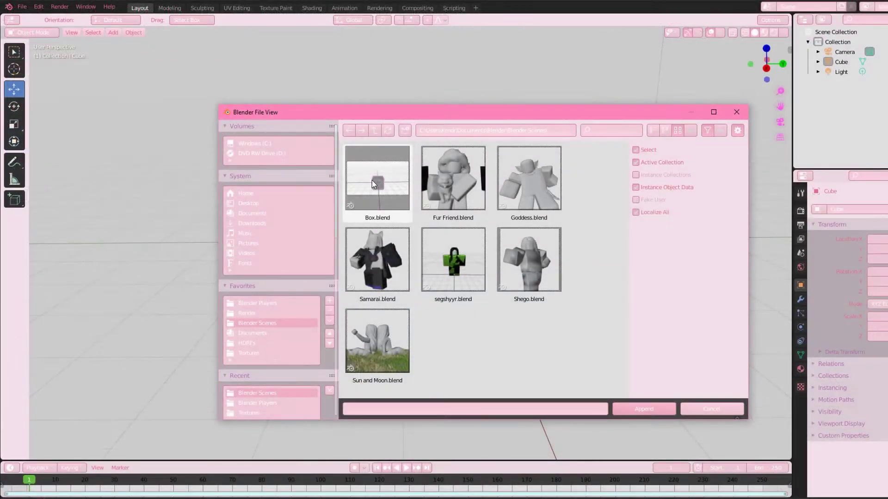
double_click(453, 181)
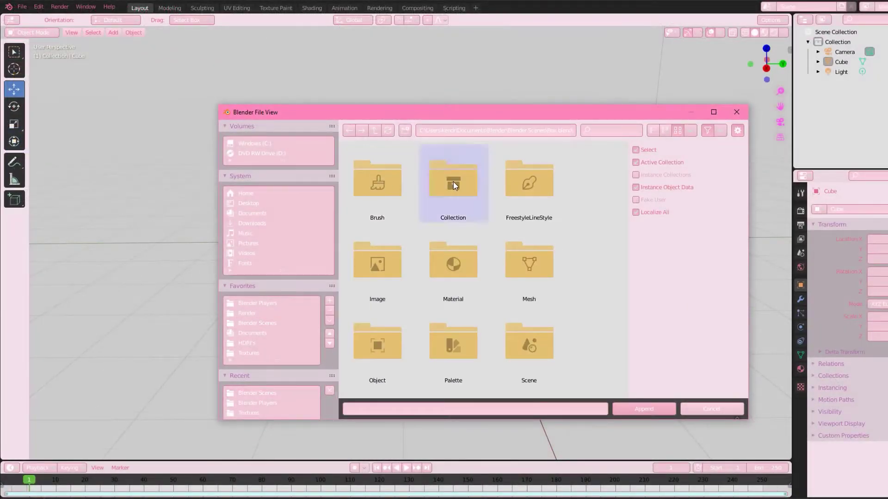
left_click(383, 187)
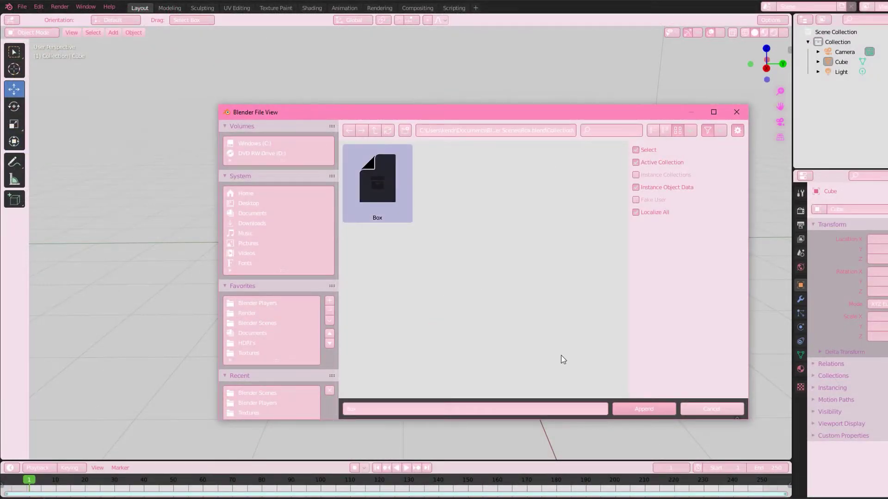
left_click(646, 409)
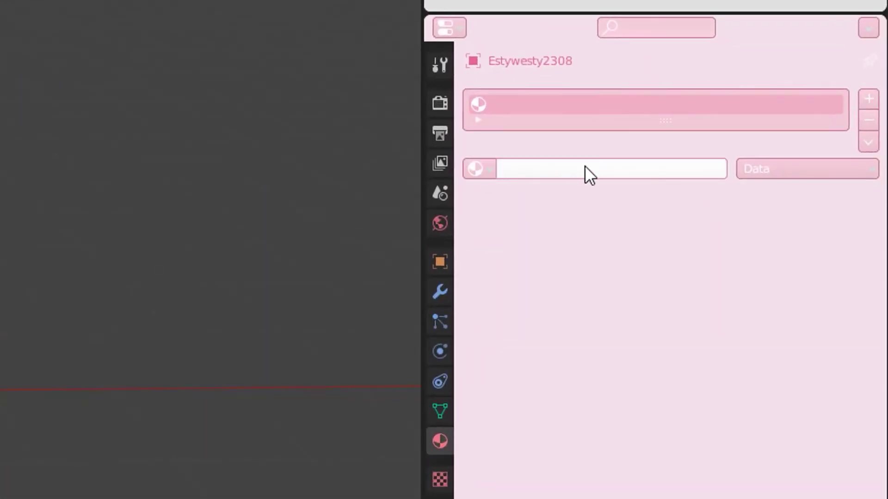
Create a new material for Estywesty2308 using Estywesty2301Tex.png as its Base Color image texture.
left_click(584, 167)
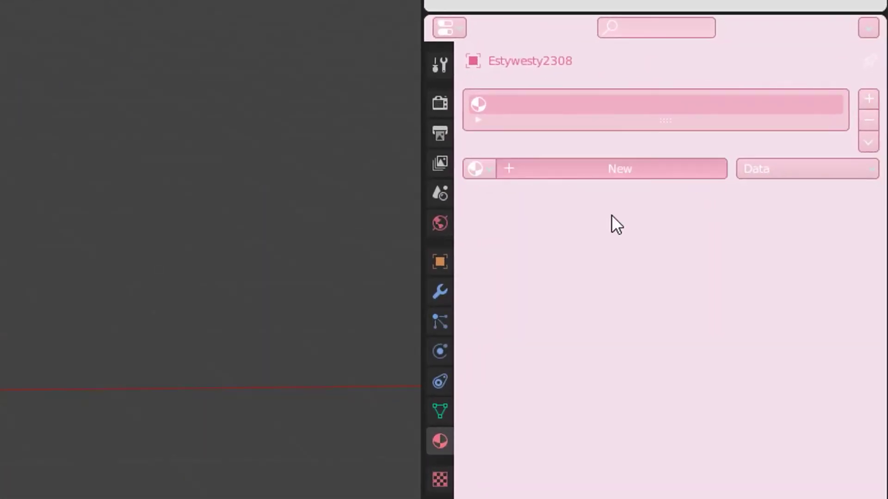
left_click(636, 350)
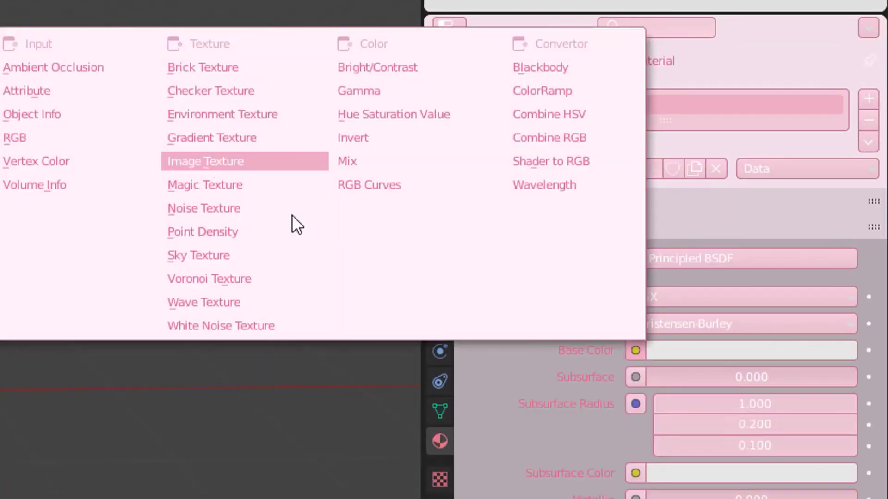
left_click(278, 161)
left_click(493, 373)
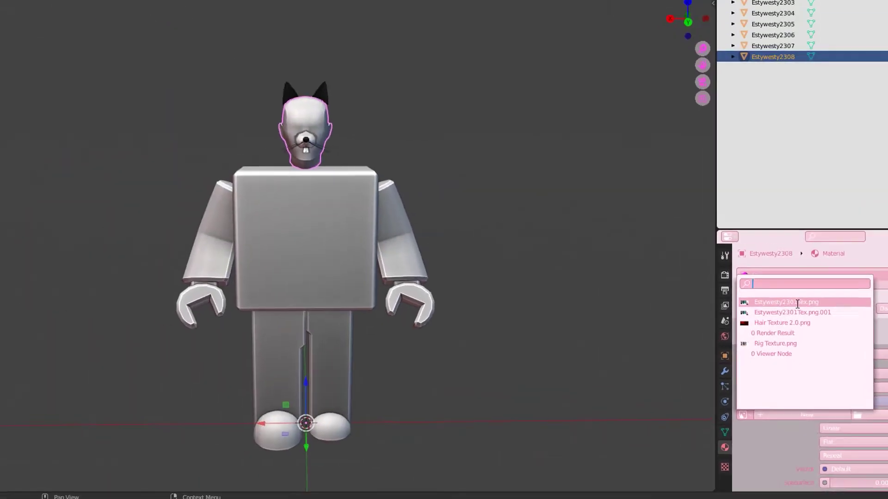
left_click(797, 303)
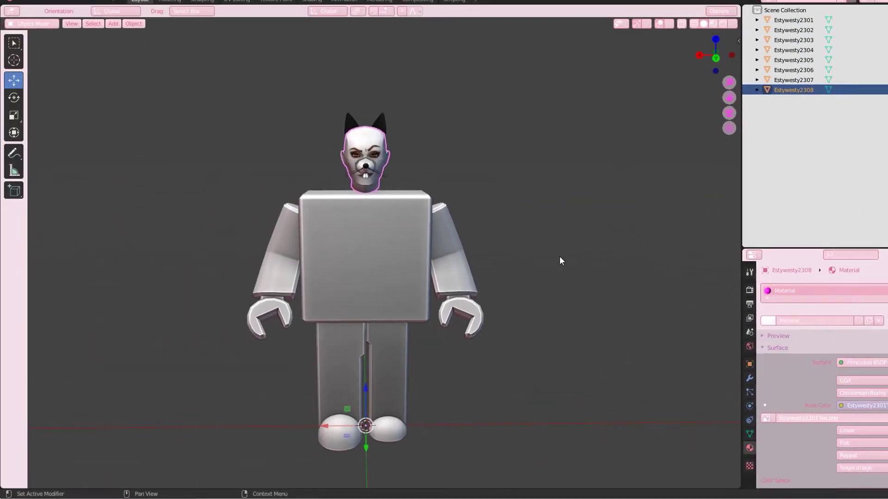
Select the arm, torso, then the head, and Link Materials from the head with Ctrl+L.
left_click(448, 239)
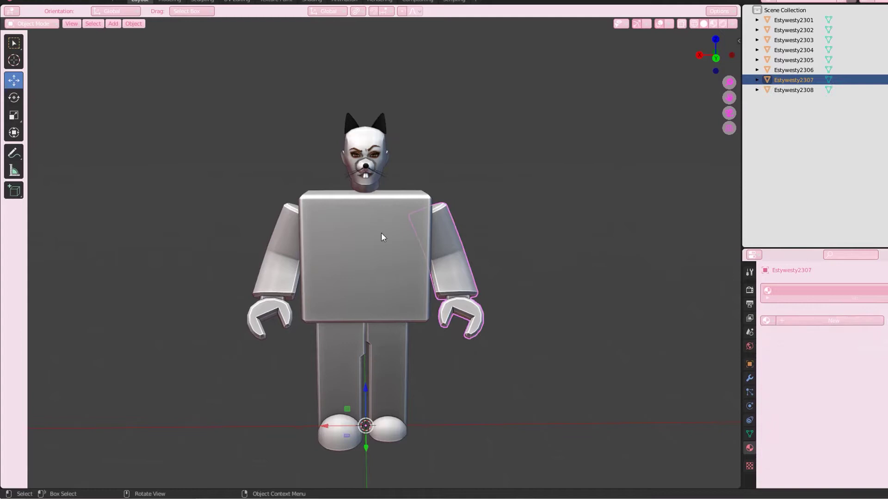
left_click(352, 238, "shift")
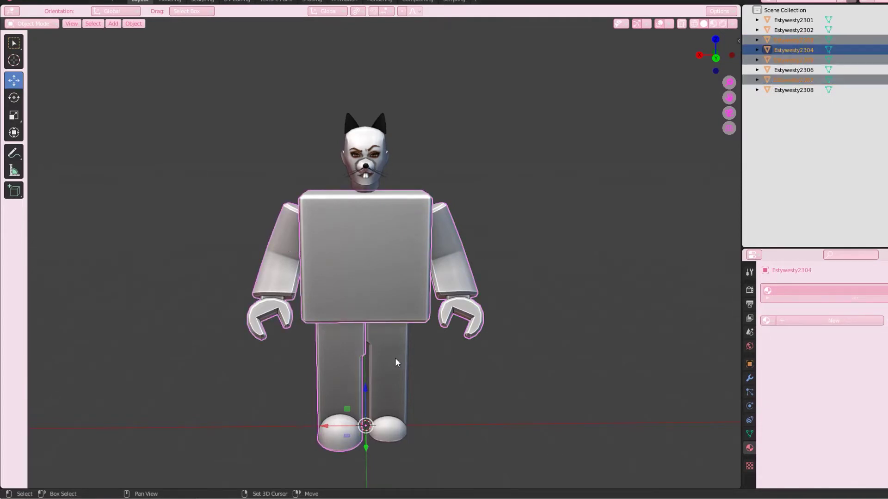
left_click(366, 135, "shift")
key("ctrl+l")
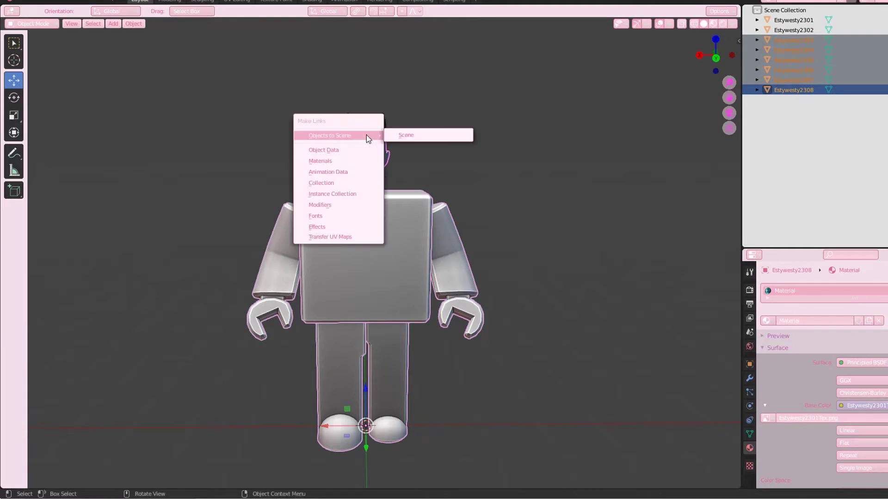
left_click(391, 197)
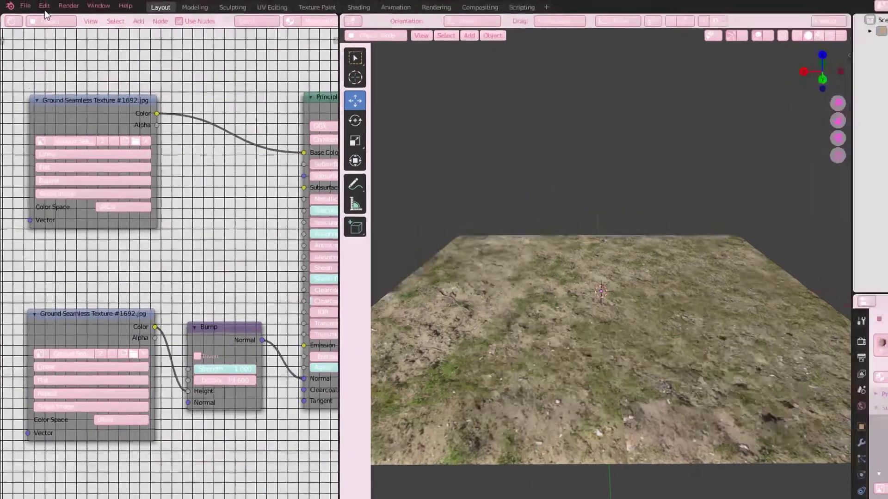
Enable the Node Wrangler add-on in Preferences > Add-ons.
left_click(39, 3)
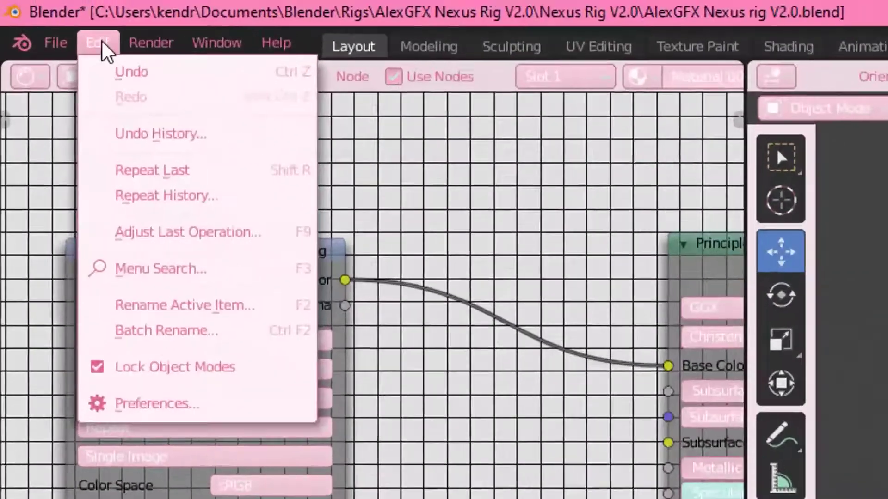
left_click(189, 461)
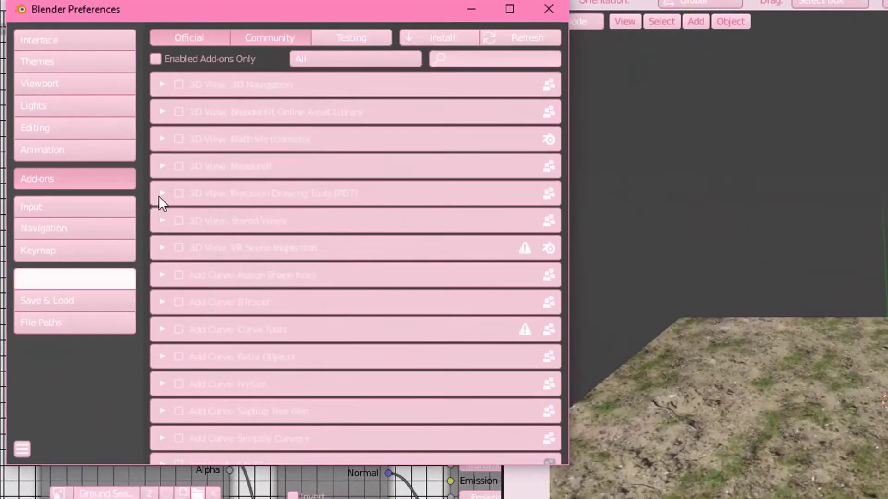
left_click(512, 52)
type("node wrangler")
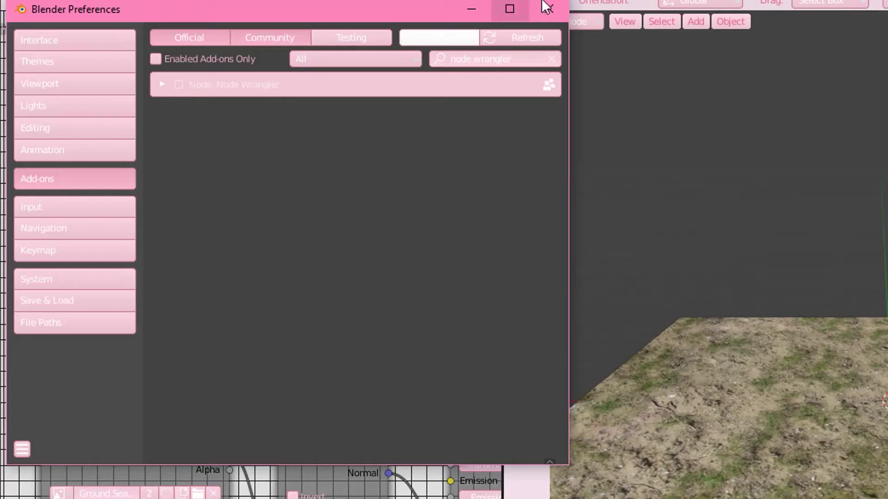
left_click(545, 7)
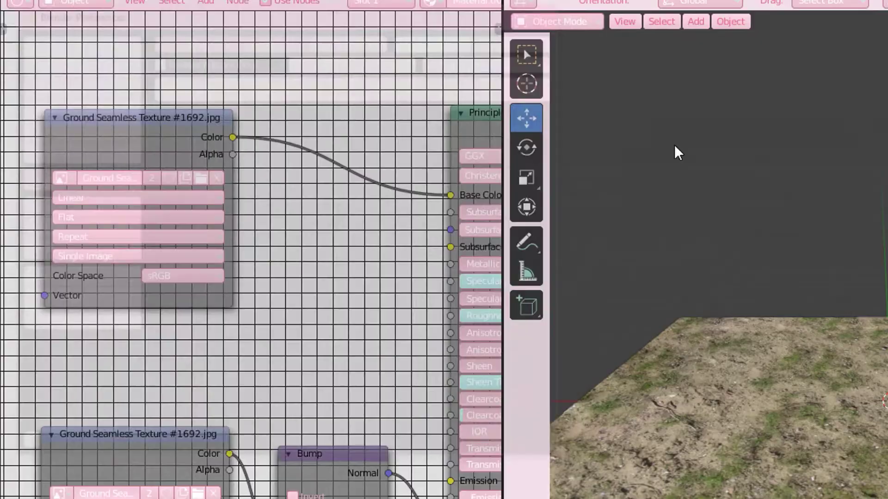
Add Texture Coordinate and Mapping nodes to the grass texture with Ctrl+T and set Scale X and Y to 5.
middle_click_drag(123, 208, 213, 199)
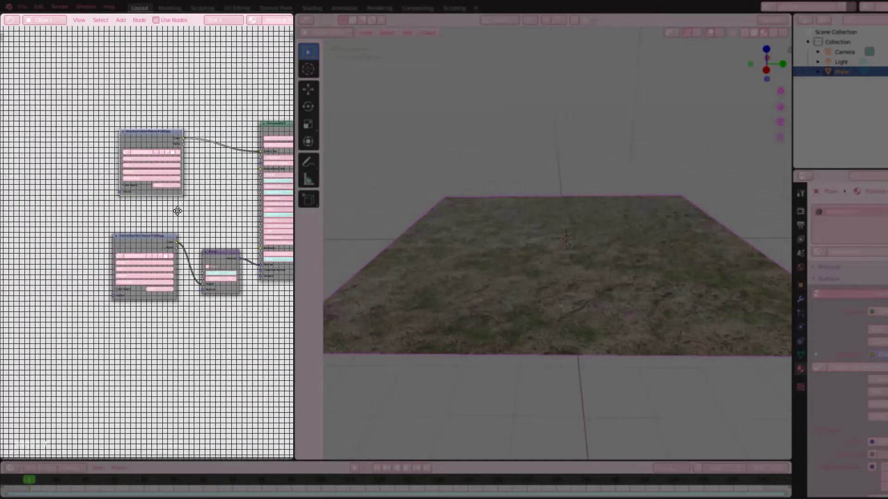
scroll(175, 104, "up", 1)
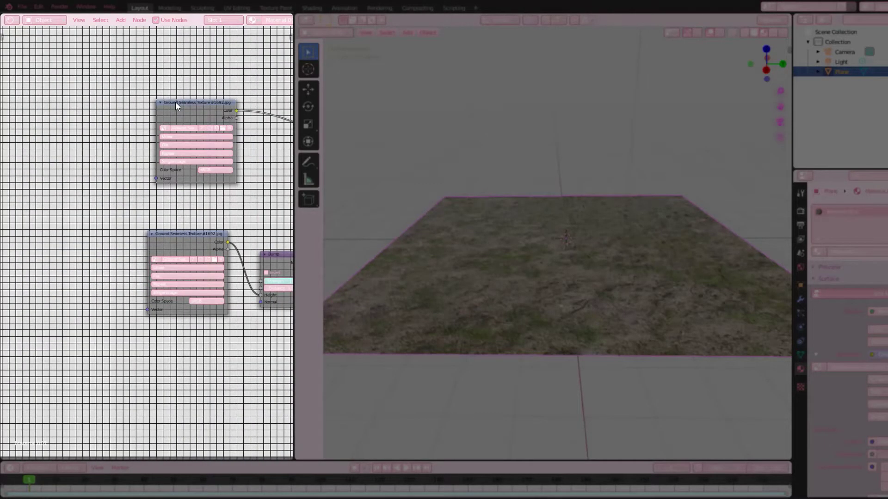
key("ctrl+t")
middle_click_drag(185, 176, 176, 202)
scroll(229, 182, "up", 2)
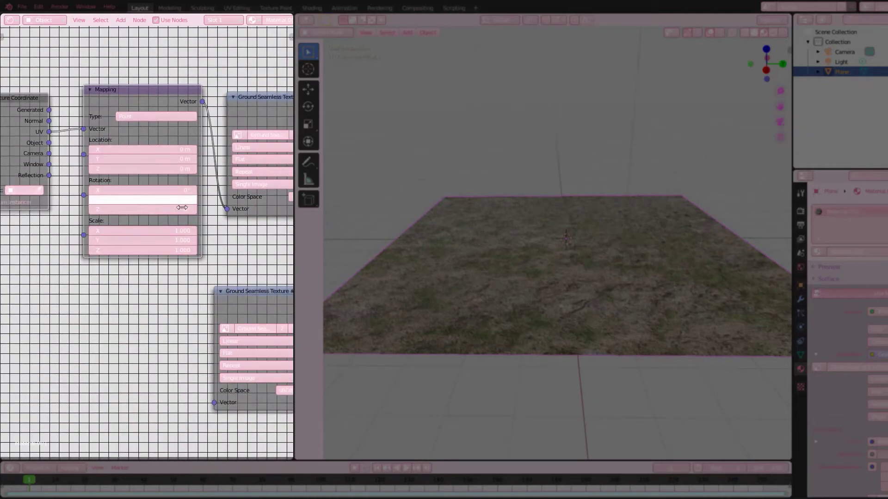
scroll(185, 264, "up", 1)
left_click(171, 228)
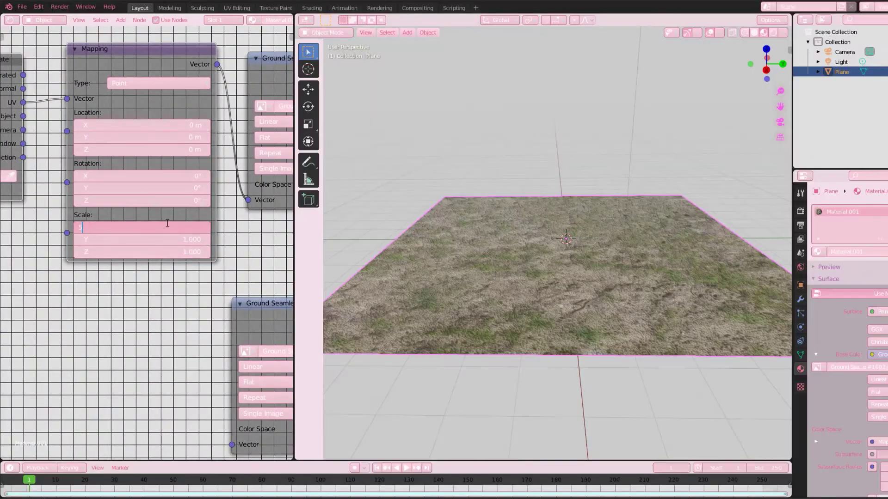
type("5")
key("Return")
left_click(144, 237)
type("5")
key("Return")
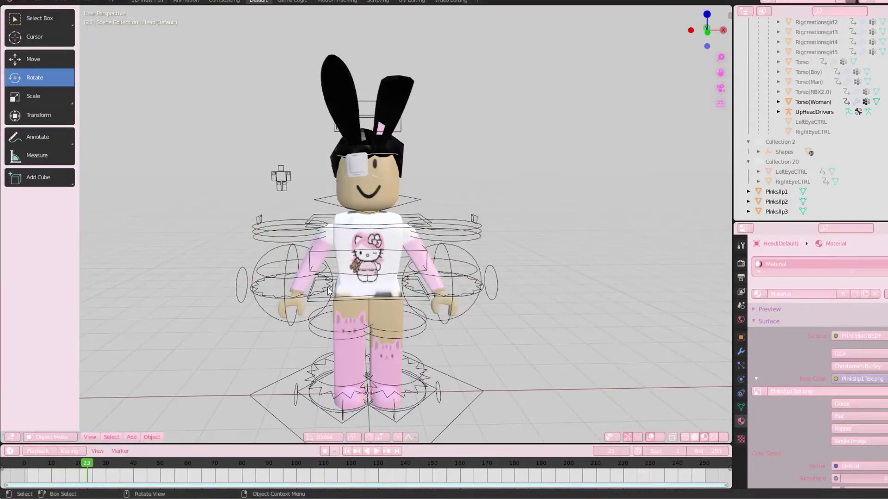
Select UltimateRig via its root control and rotate it a few degrees around Z.
left_click(442, 373)
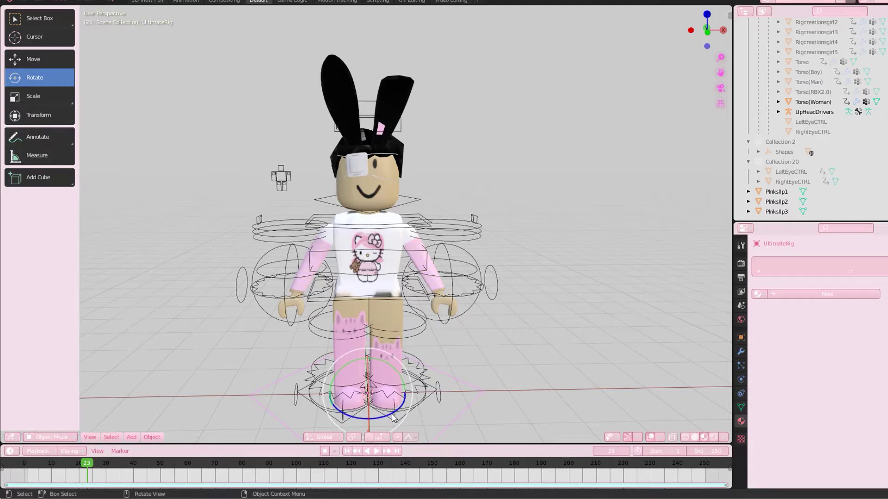
left_click_drag(384, 417, 427, 355)
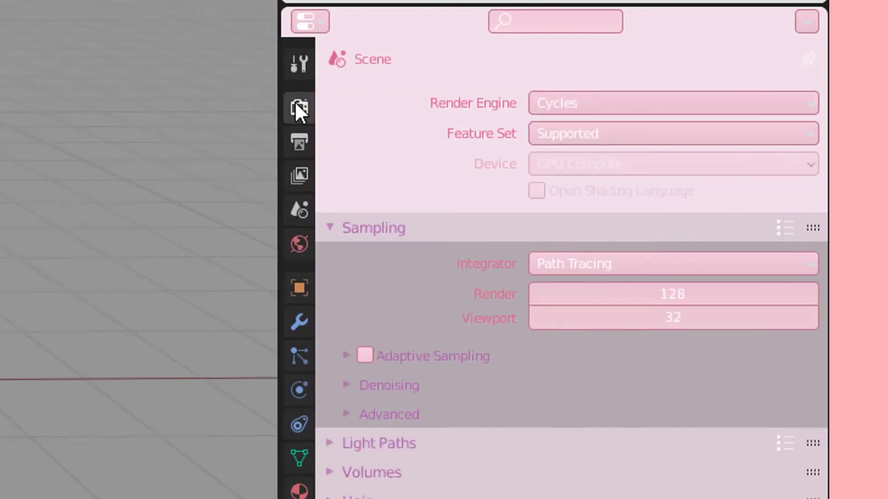
Tick Render under Sampling > Denoising and enable the Denoising Data pass in View Layer Passes.
left_click(365, 385)
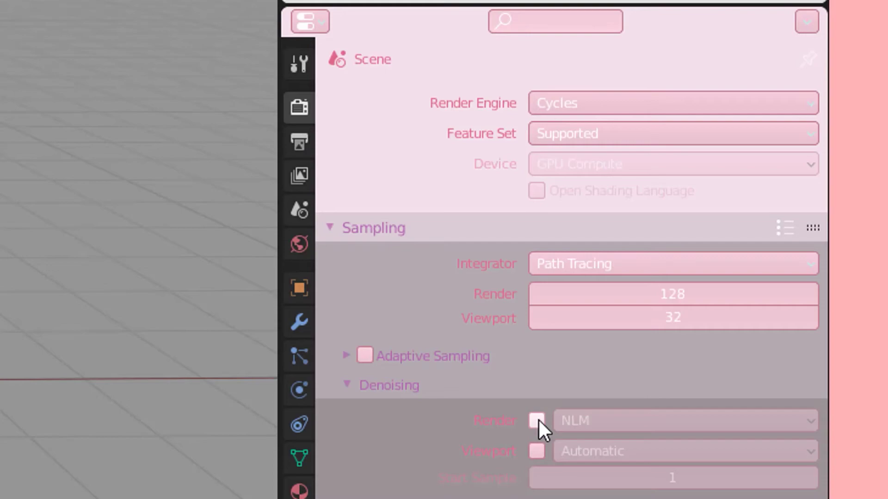
left_click(537, 420)
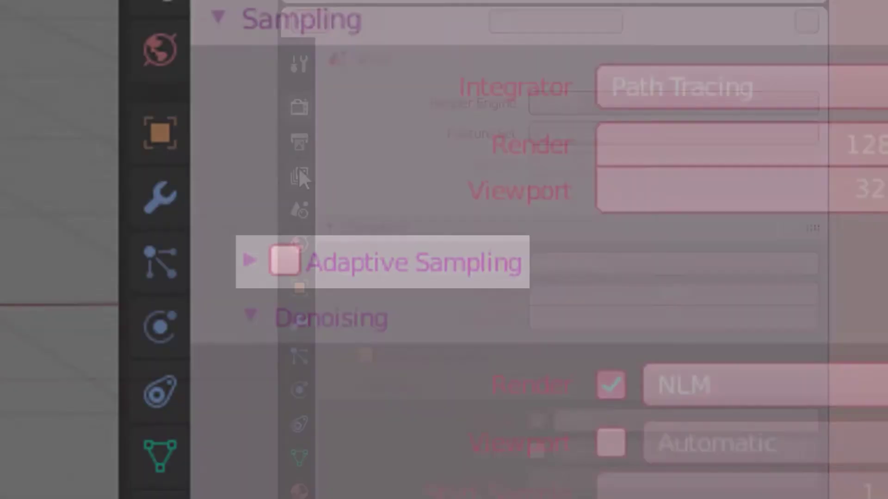
left_click(298, 176)
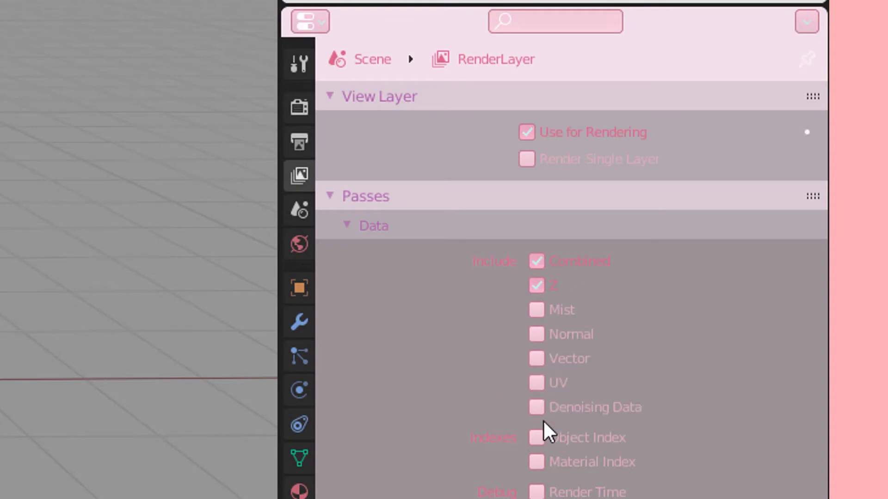
left_click(536, 408)
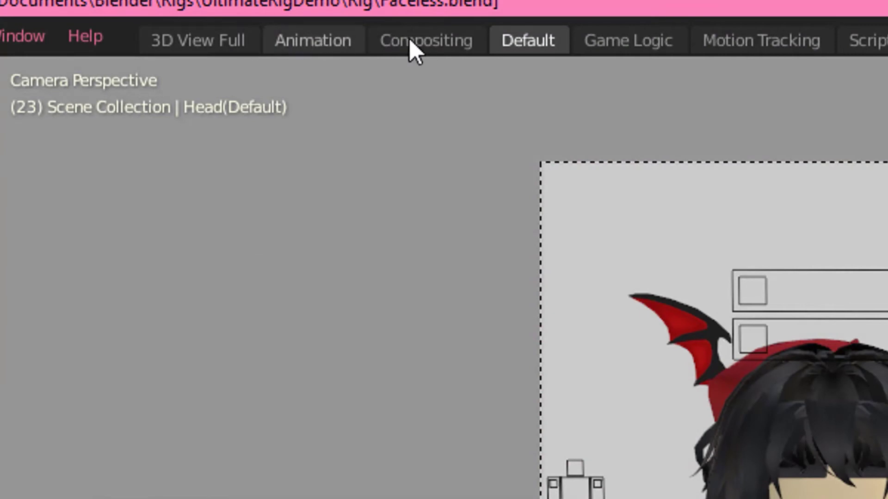
In the Compositing workspace, enable Use Nodes and add a Denoise node beside Composite.
left_click(453, 44)
left_click(334, 203)
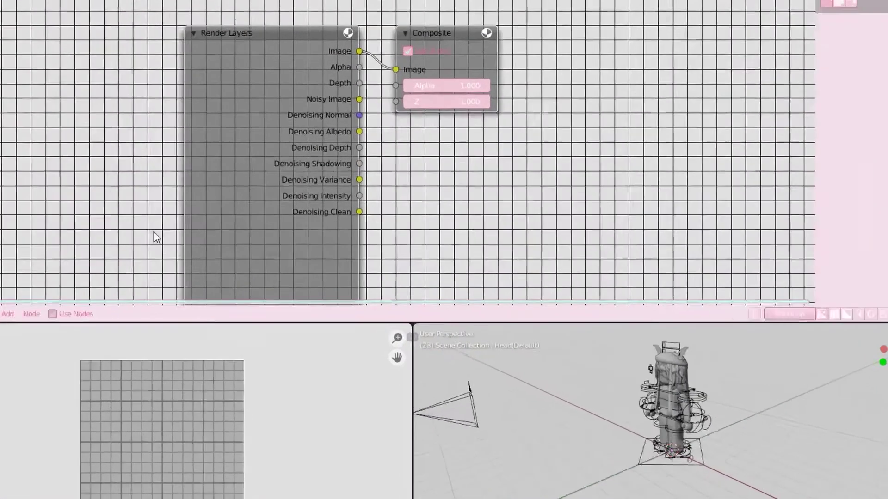
key("shift+a")
left_click(515, 173)
type("d")
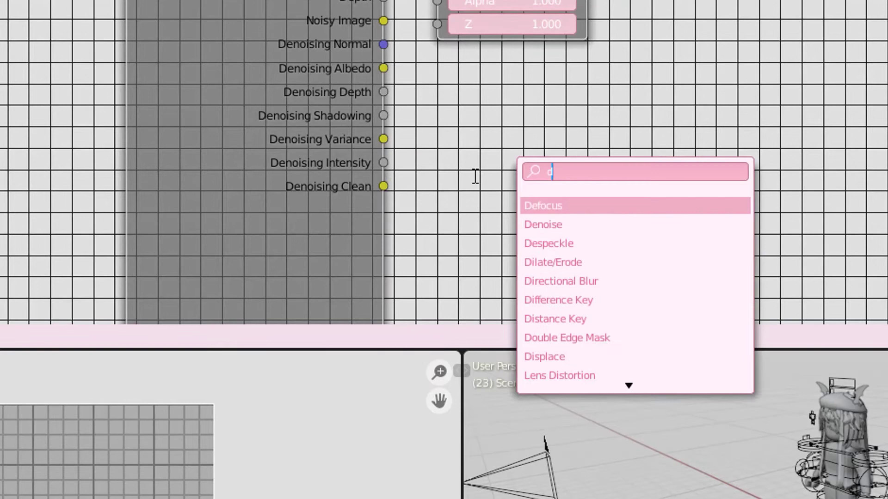
left_click(543, 224)
left_click(527, 148)
Link Noisy Image, Denoising Normal and Denoising Albedo into the Denoise node's inputs.
left_click_drag(384, 150, 454, 344)
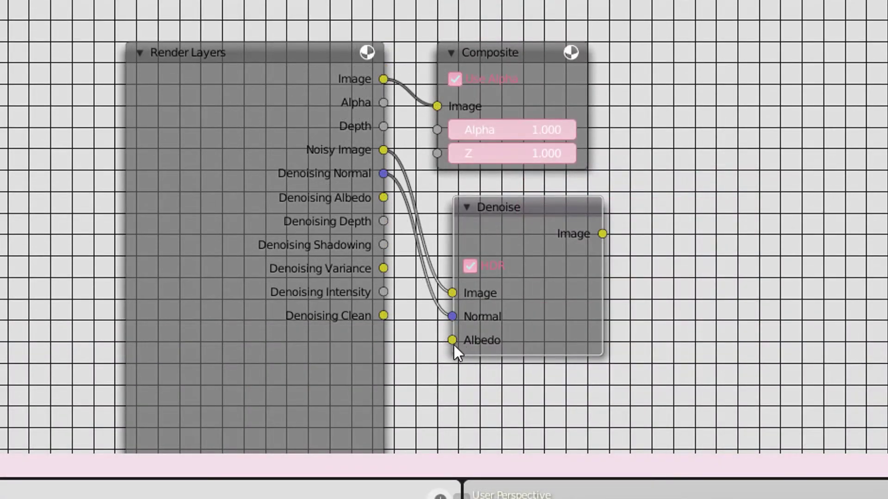
left_click(387, 201)
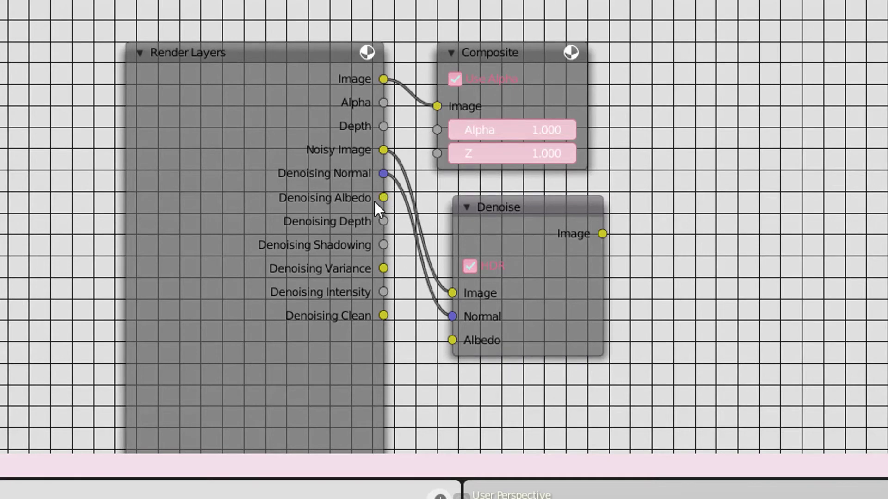
left_click_drag(384, 197, 451, 335)
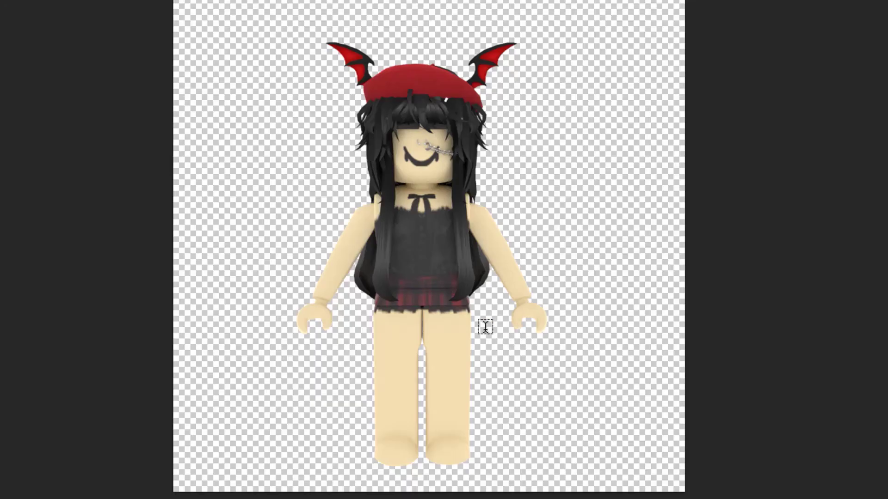